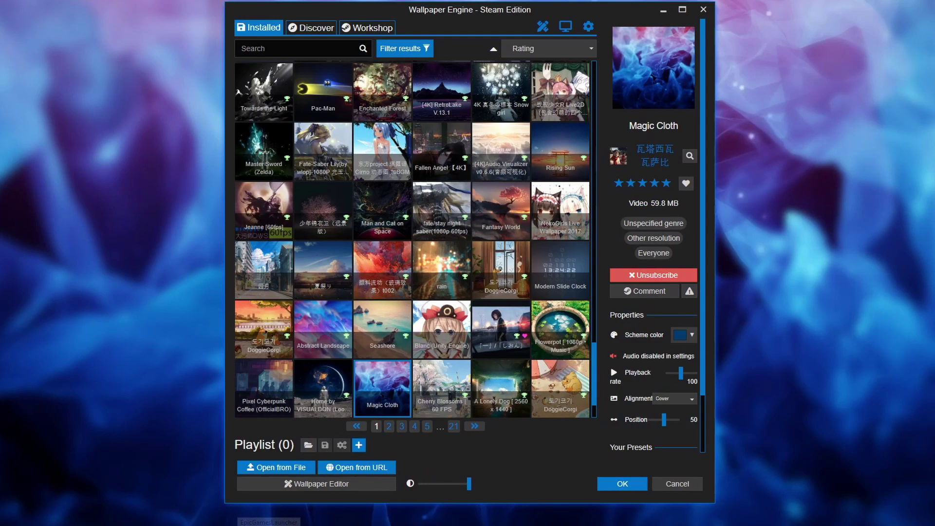
# - Open Wallpaper Engine Settings and edit Application rules on the Performance tab
pyautogui.click(589, 29)
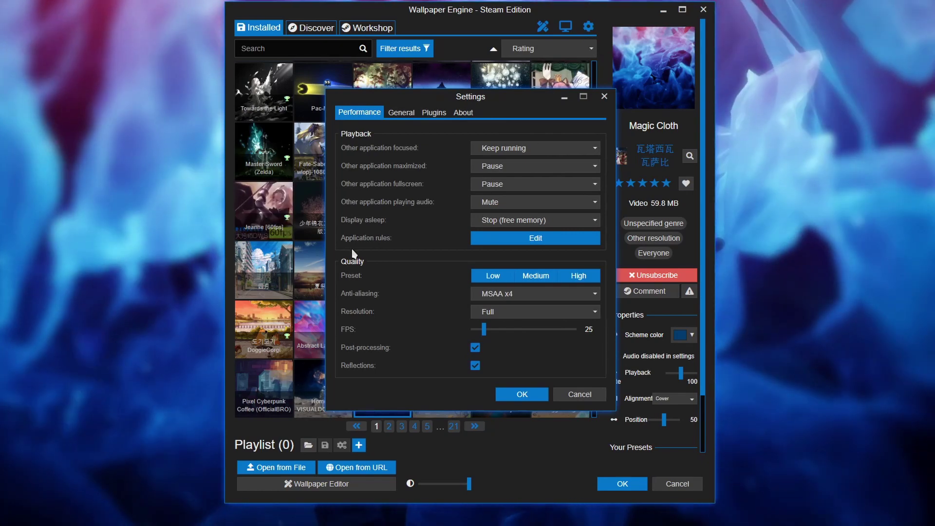
pyautogui.click(544, 239)
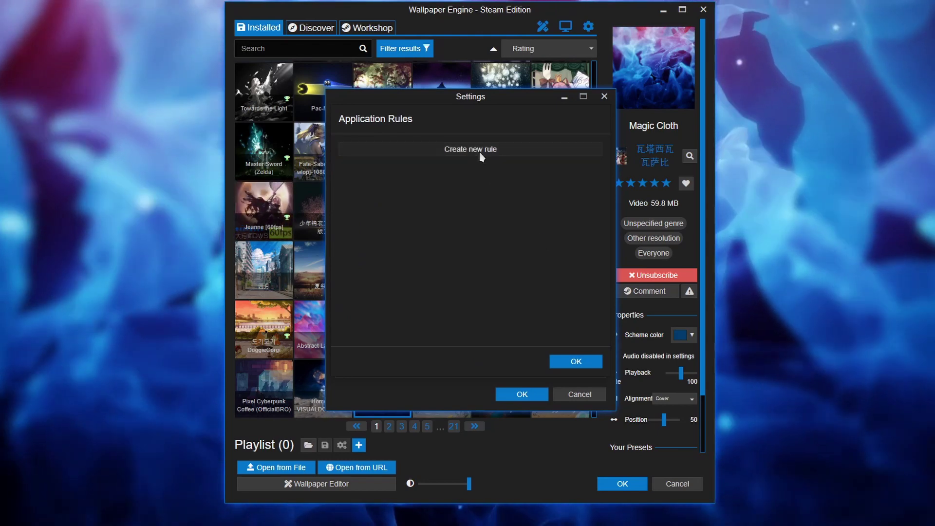
# - Create a new application rule and pick wmplayer.exe from the process list
pyautogui.click(481, 156)
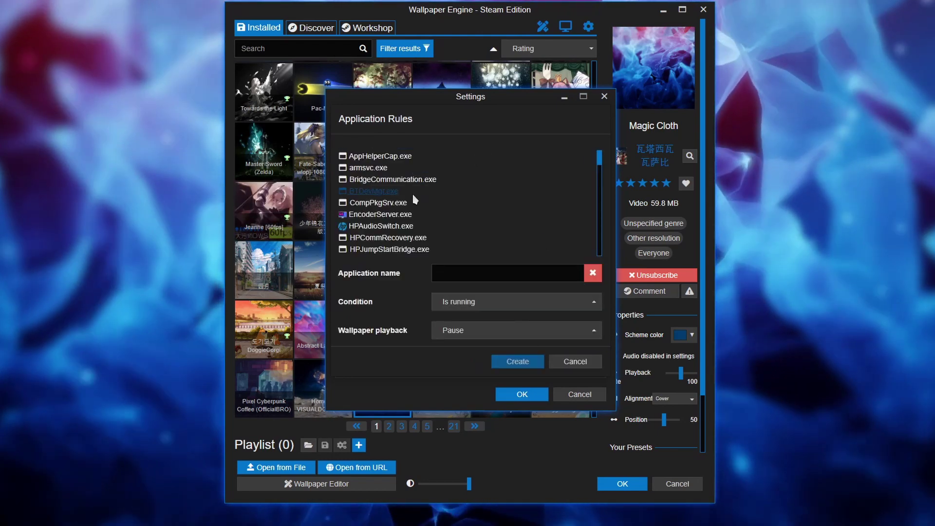
pyautogui.scroll(-5, 452, 207)
pyautogui.scroll(-10, 451, 207)
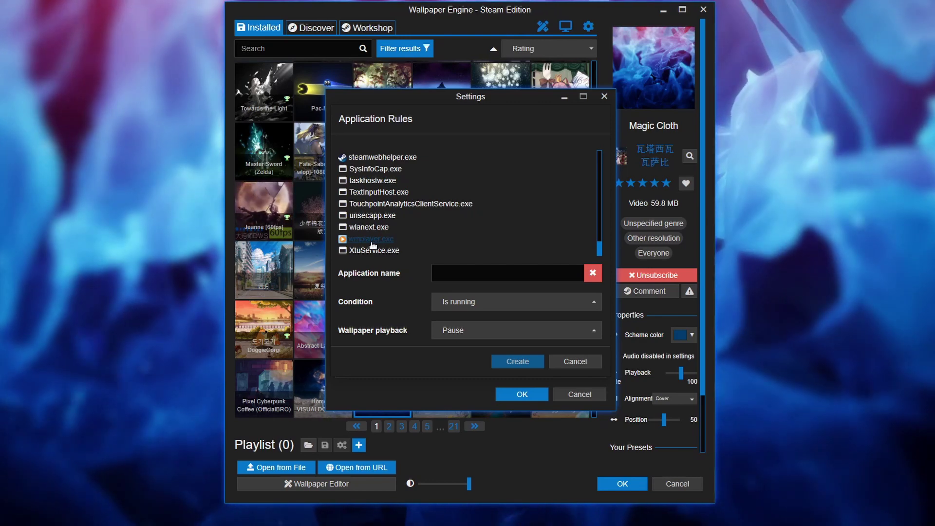
pyautogui.click(354, 241)
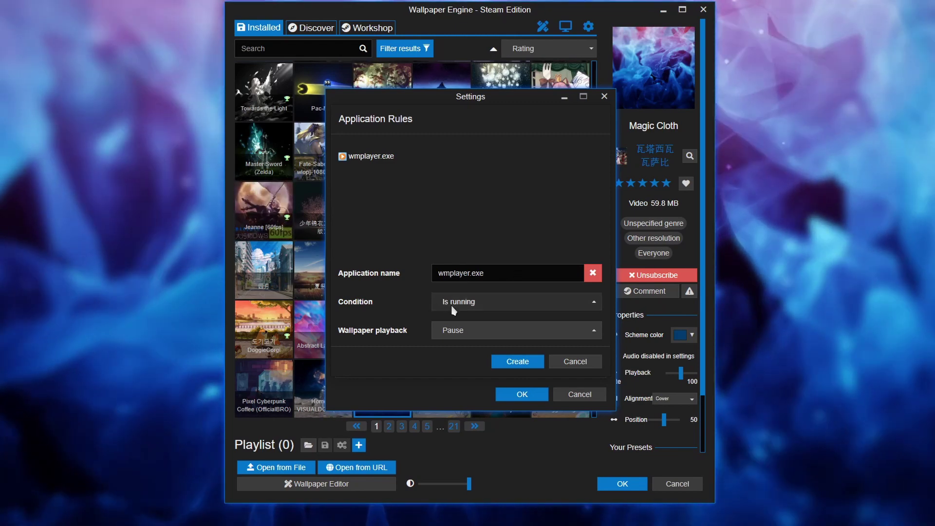
pyautogui.click(458, 302)
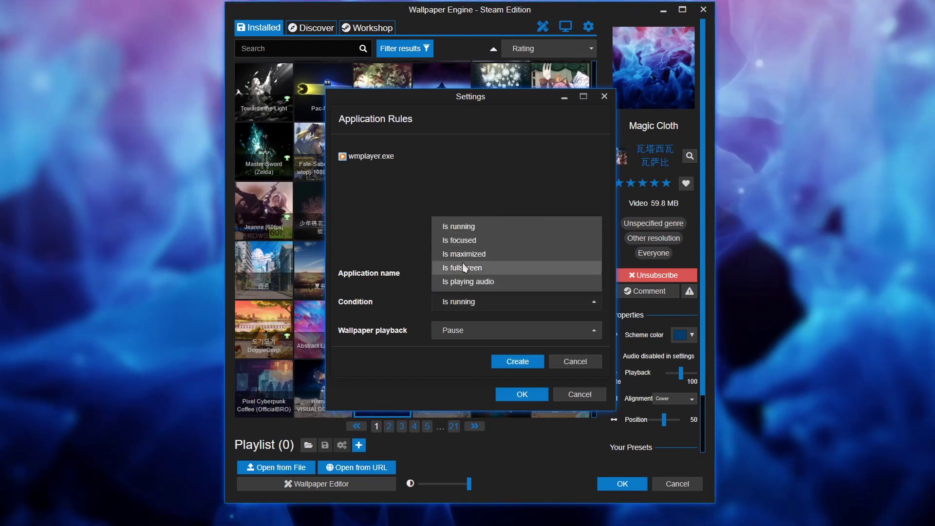
pyautogui.click(412, 302)
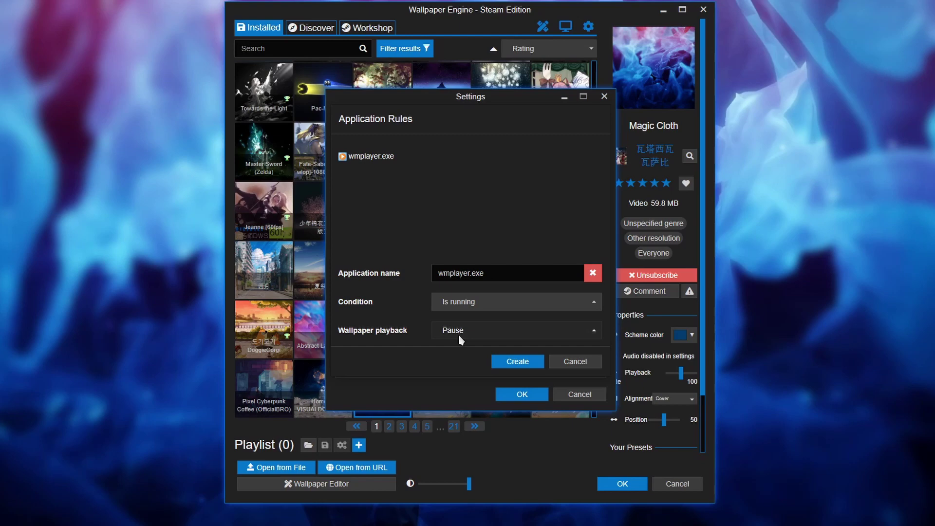
pyautogui.click(460, 331)
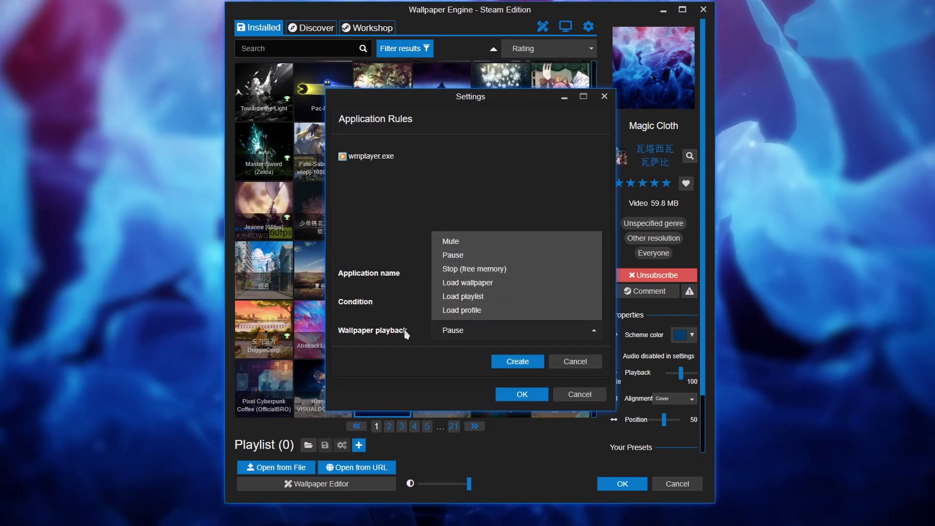
pyautogui.click(402, 335)
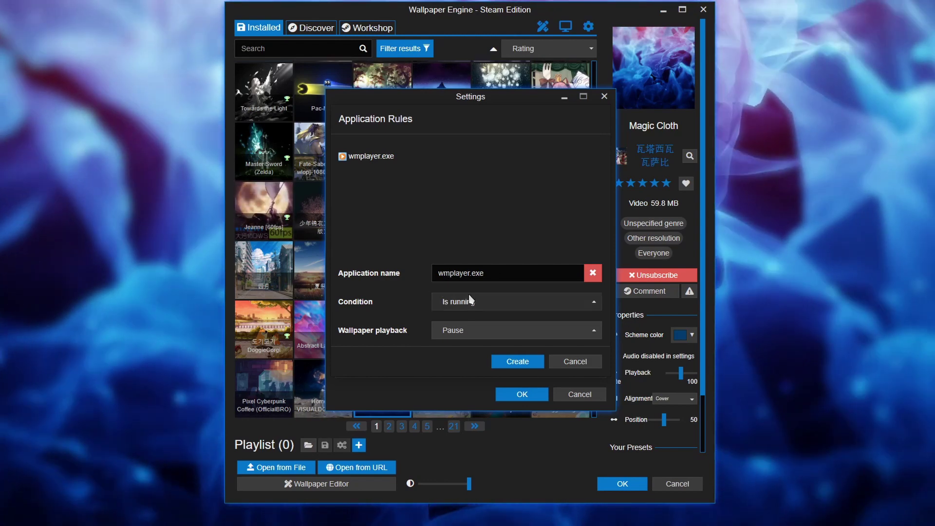
pyautogui.click(470, 301)
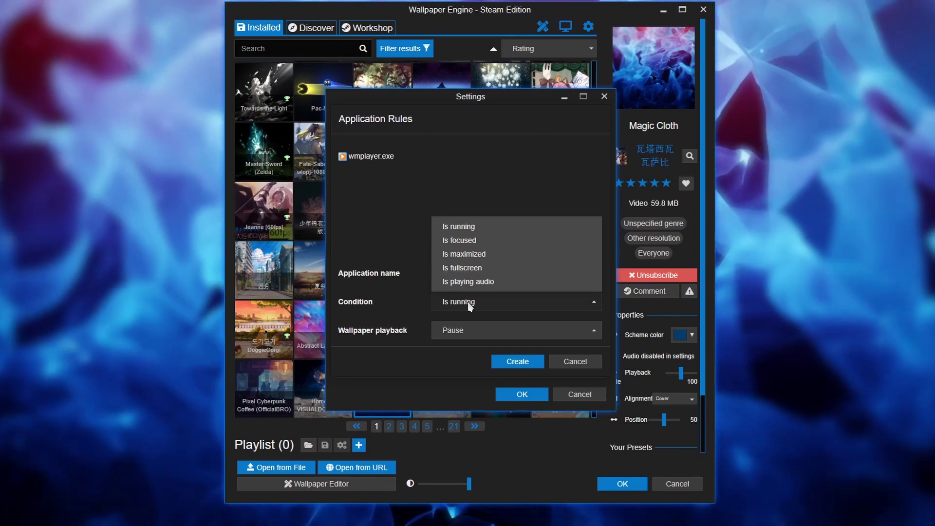
pyautogui.click(473, 227)
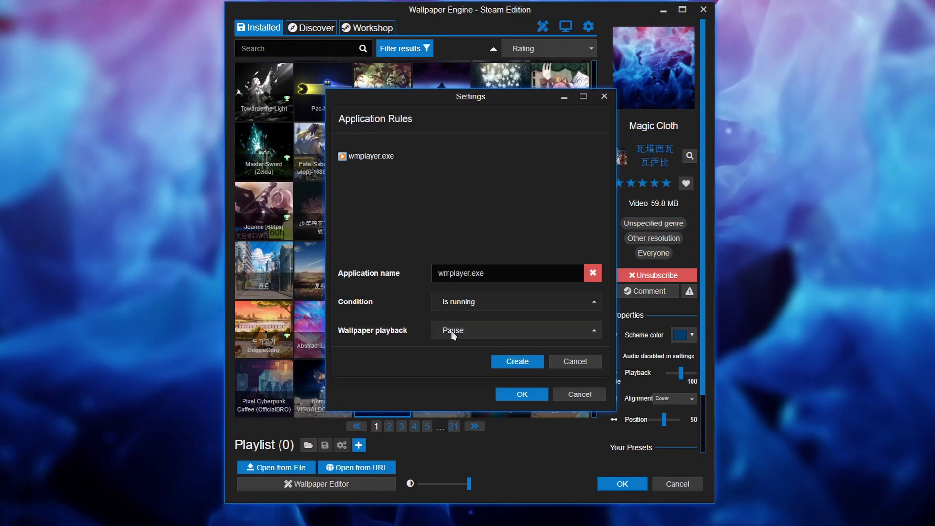
pyautogui.click(453, 332)
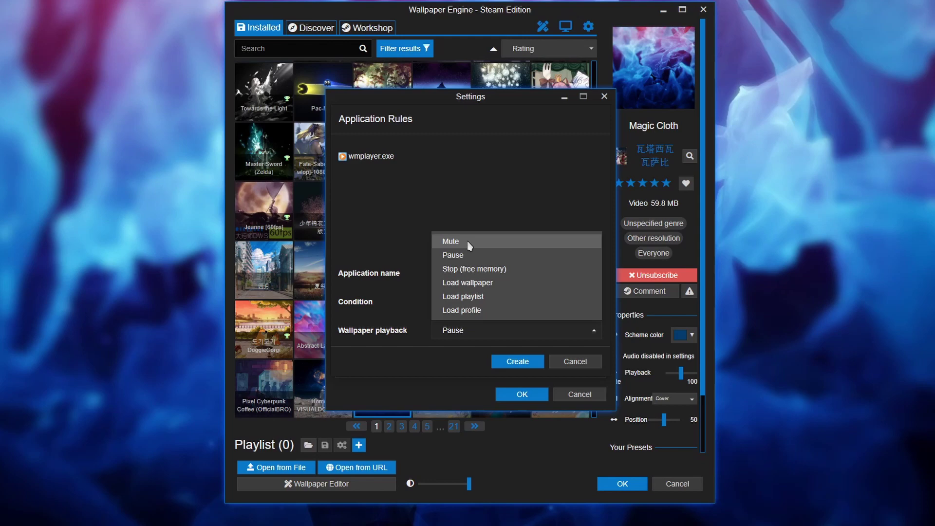
pyautogui.click(466, 241)
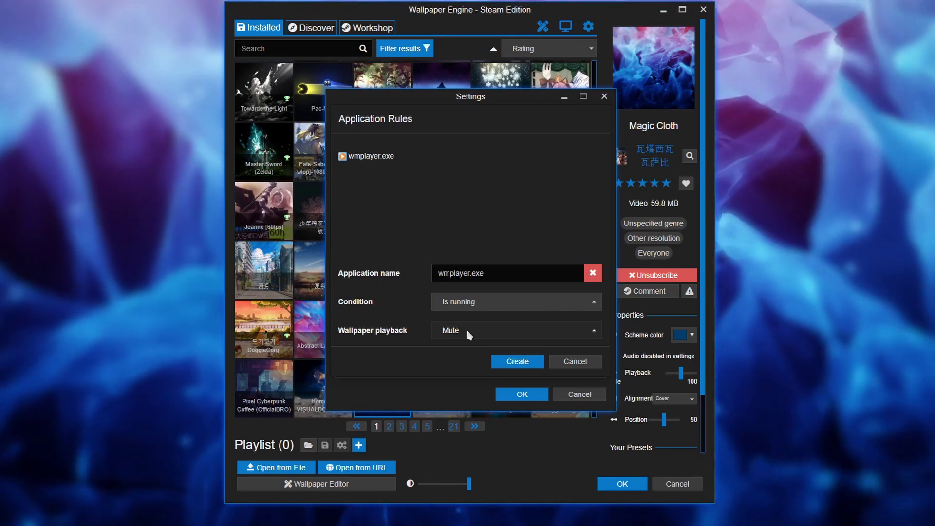
pyautogui.click(459, 334)
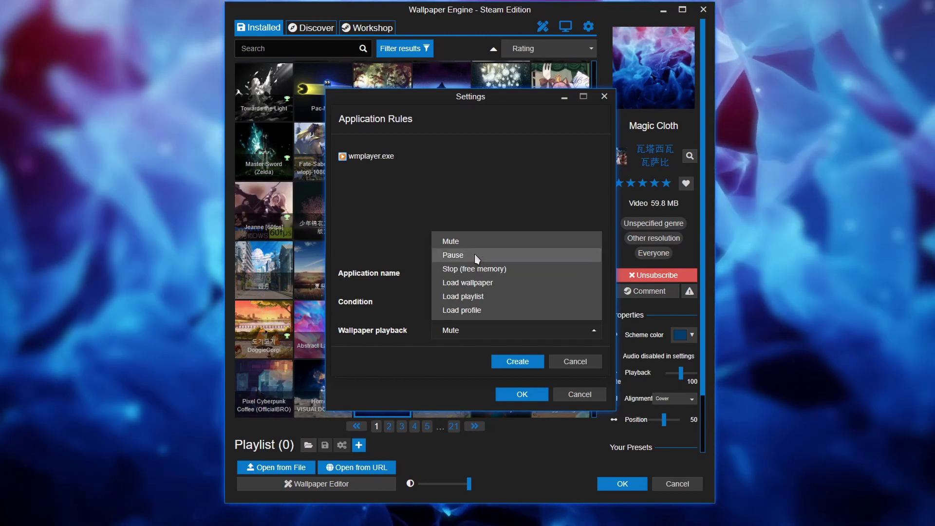
pyautogui.click(476, 255)
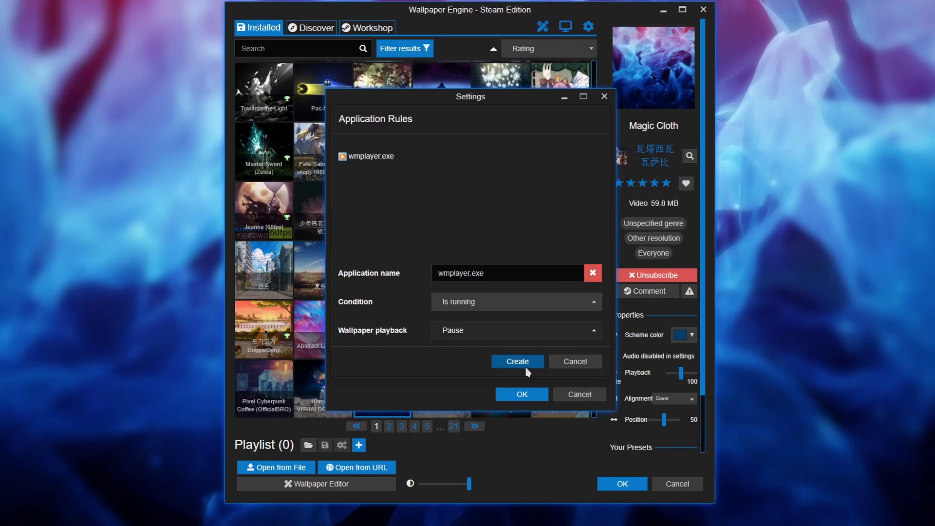
# - Save the wmplayer.exe rule, then change its wallpaper playback to Stop (free memory)
pyautogui.click(528, 362)
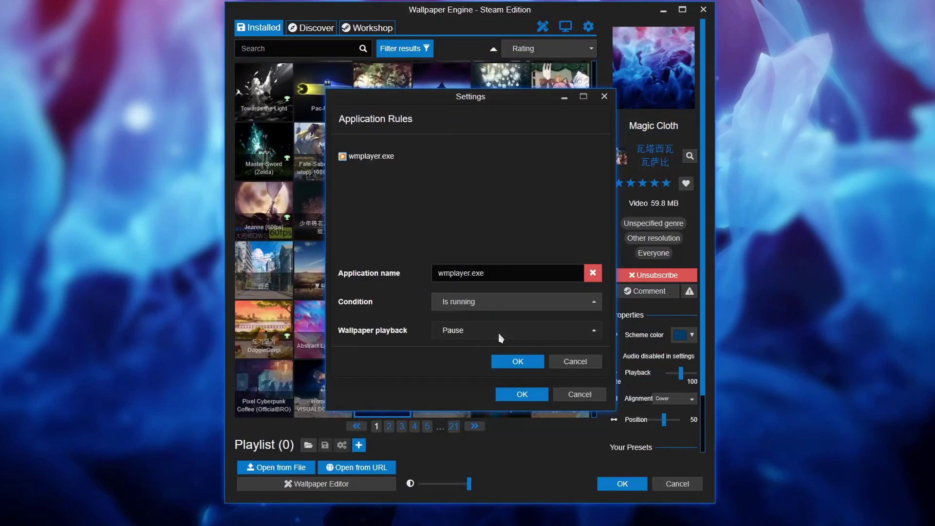
pyautogui.click(498, 332)
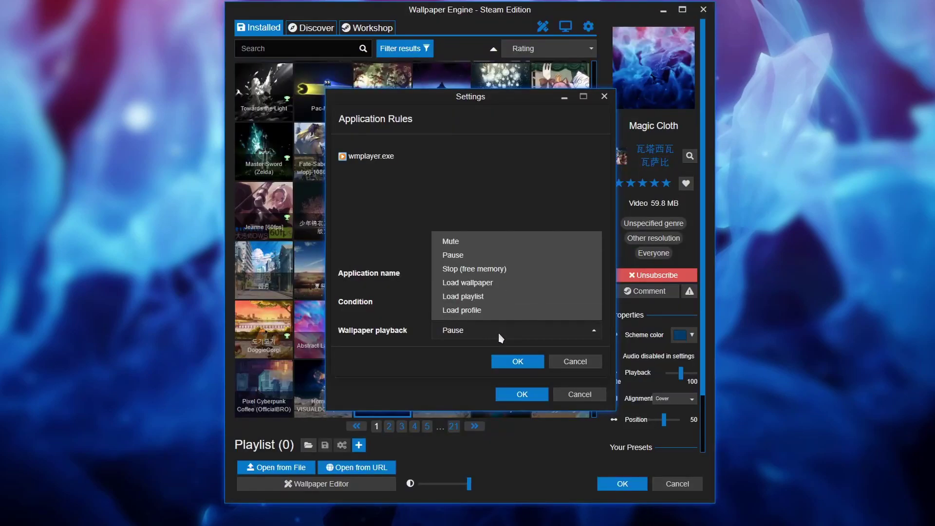
pyautogui.click(485, 269)
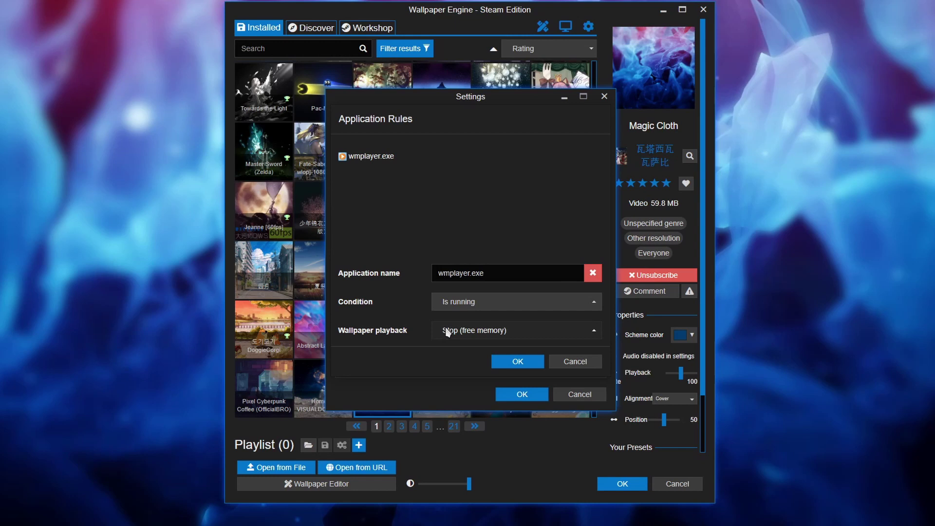
# - Save the wmplayer.exe rule with Stop (free memory) playback
pyautogui.click(524, 363)
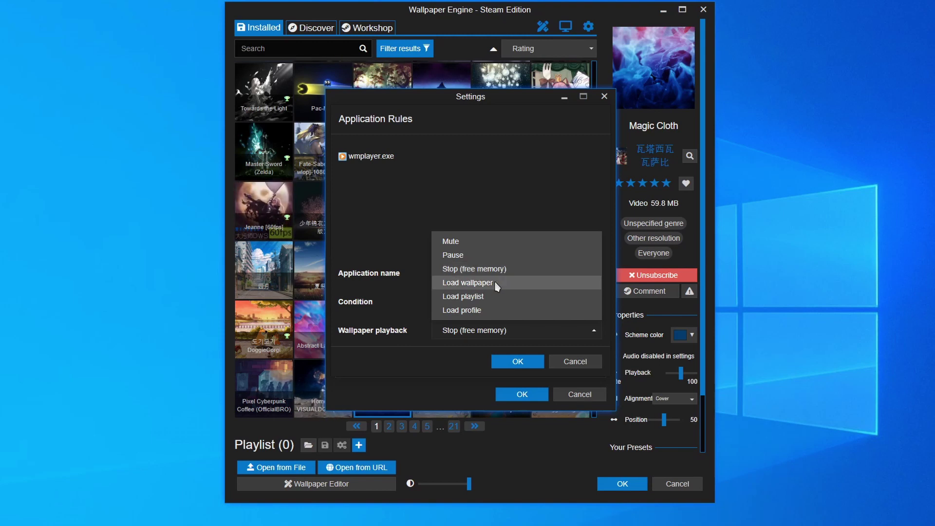
# - Set the rule to Load wallpaper, picking Audio Responsive Firework 2 via an 'audio re' search
pyautogui.click(495, 284)
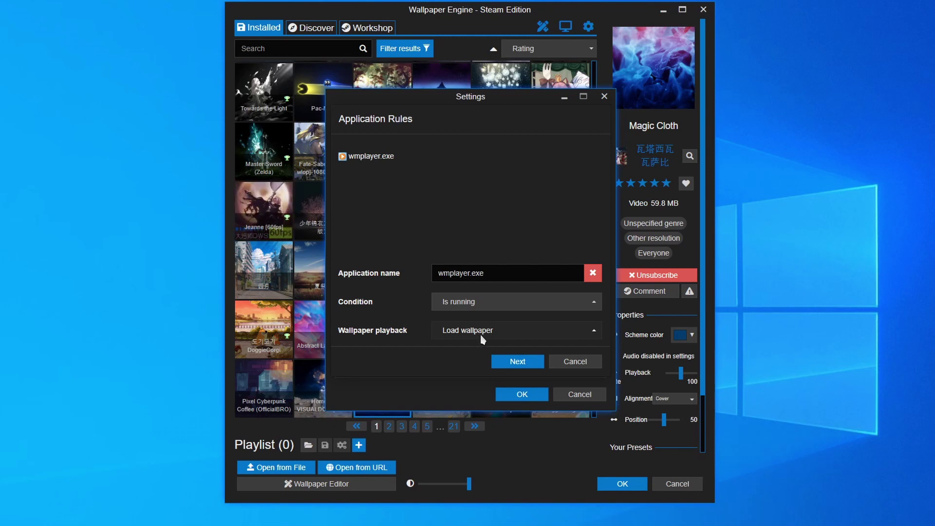
pyautogui.click(507, 361)
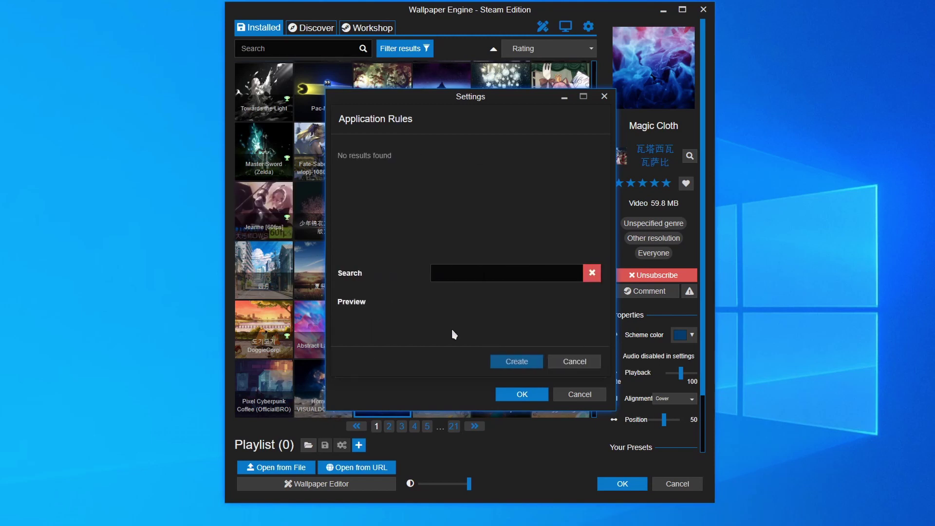
pyautogui.click(492, 273)
pyautogui.write('audio re')
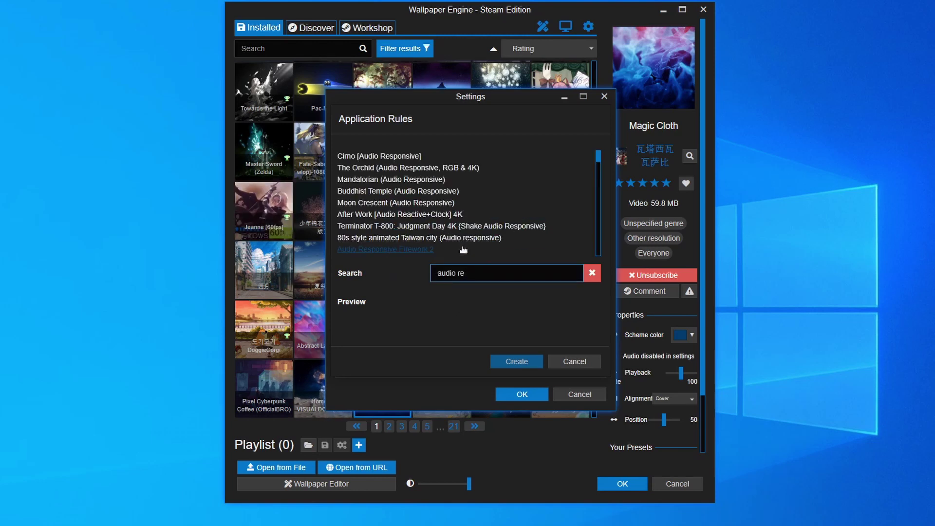
pyautogui.click(385, 249)
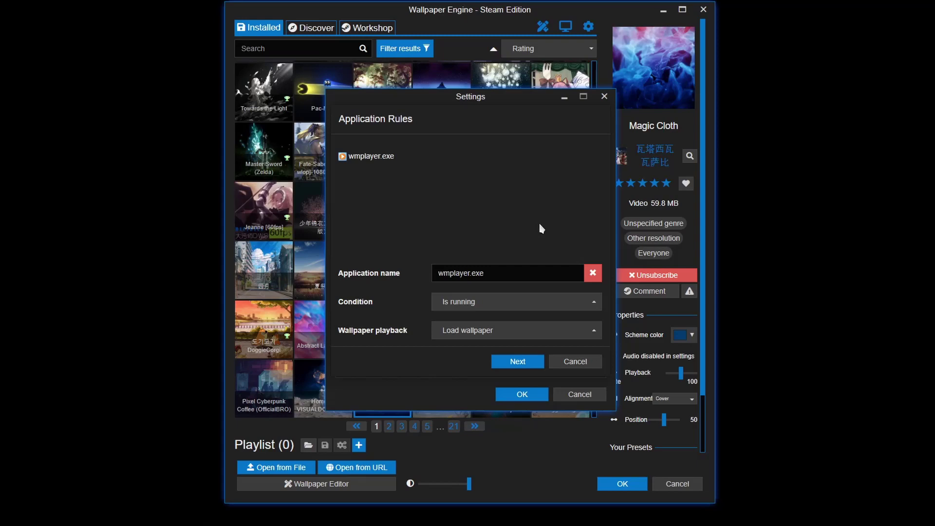
# - Switch wallpaper playback to Load playlist with the Clouds playlist and create the rule
pyautogui.click(478, 335)
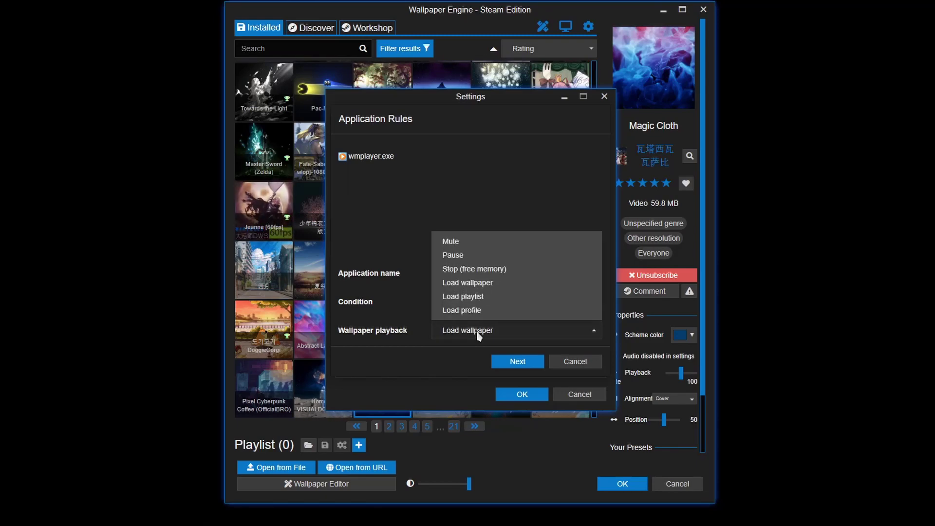
pyautogui.click(483, 298)
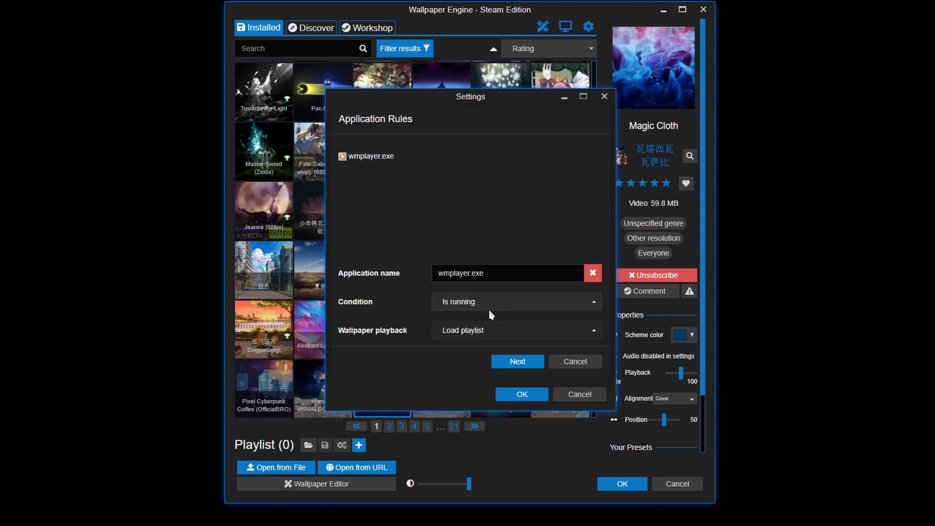
pyautogui.click(518, 361)
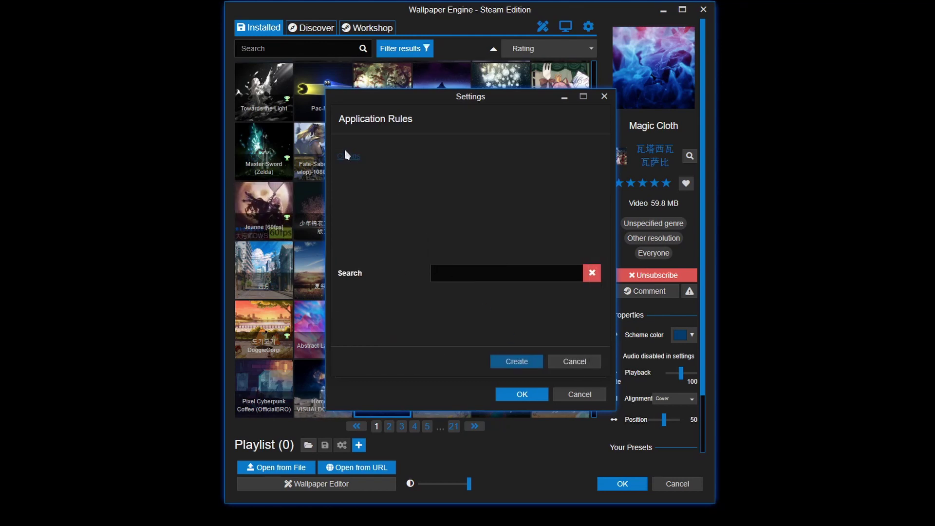
pyautogui.click(347, 157)
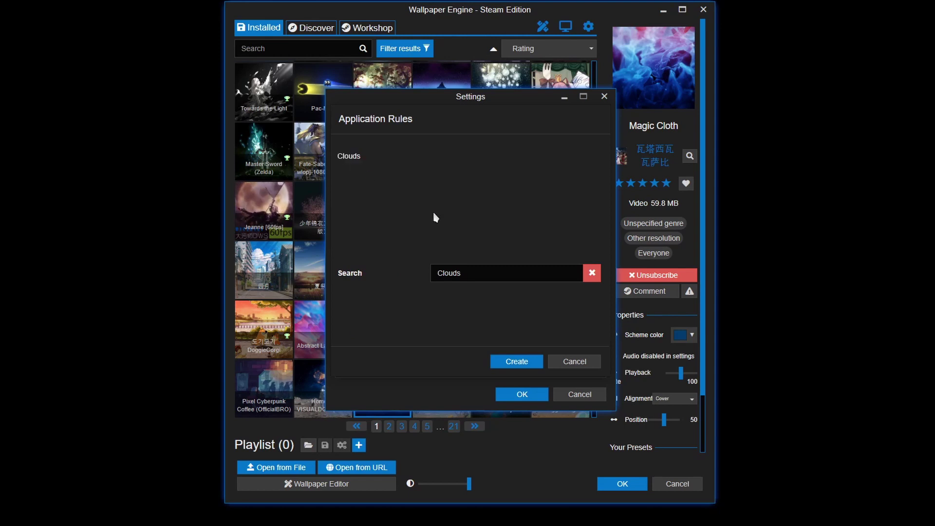
pyautogui.click(517, 361)
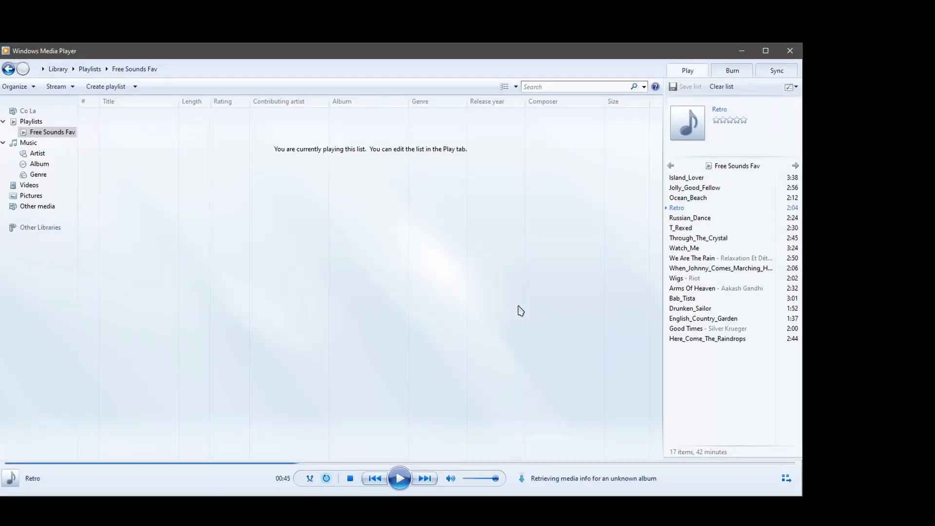
# - Close the Windows Media Player window
pyautogui.click(790, 52)
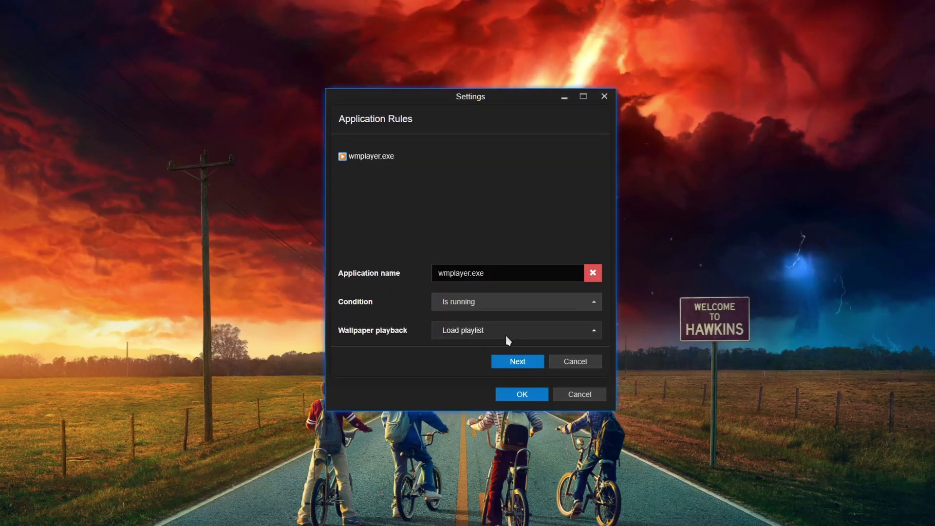
# - Change wallpaper playback to Load profile and select the Split profile
pyautogui.click(507, 334)
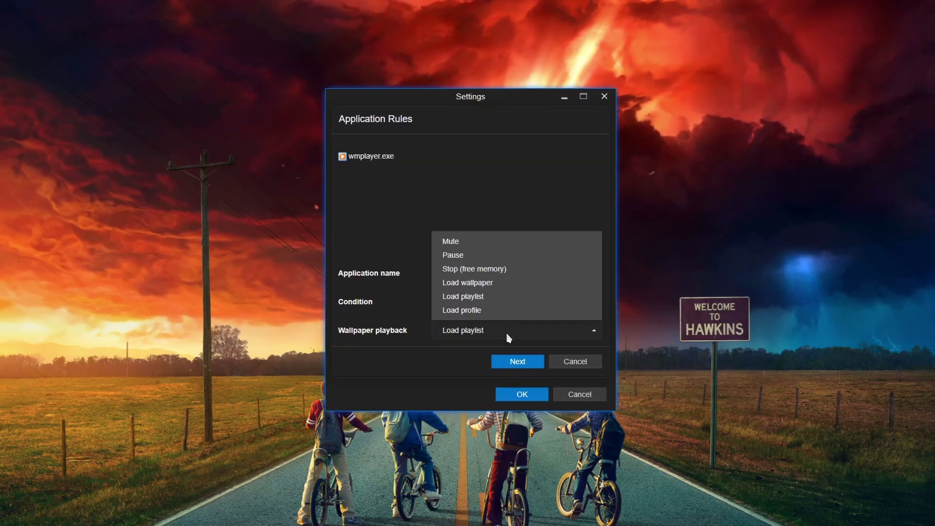
pyautogui.click(496, 313)
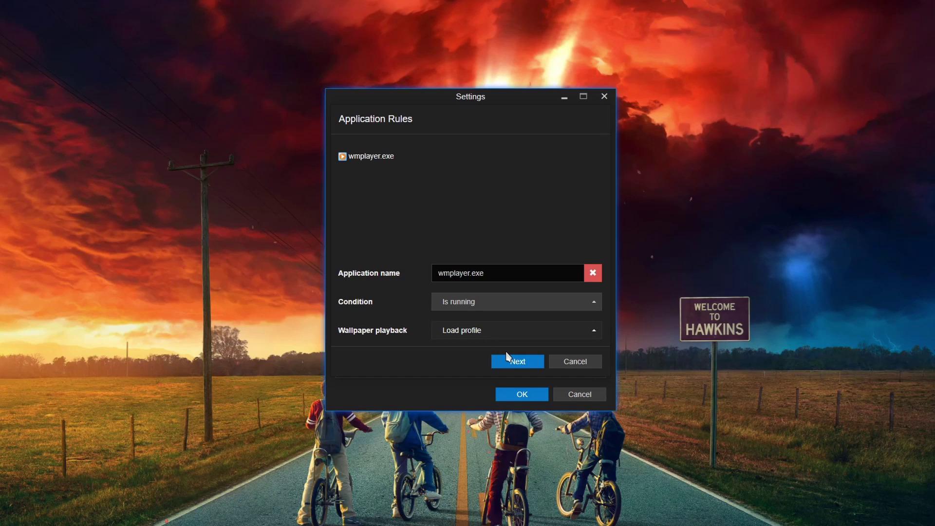
pyautogui.click(514, 365)
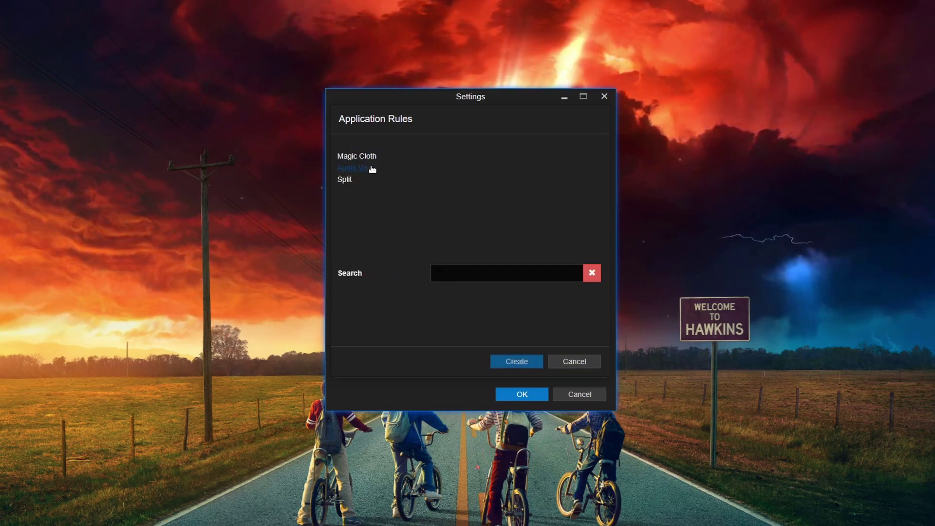
pyautogui.click(349, 181)
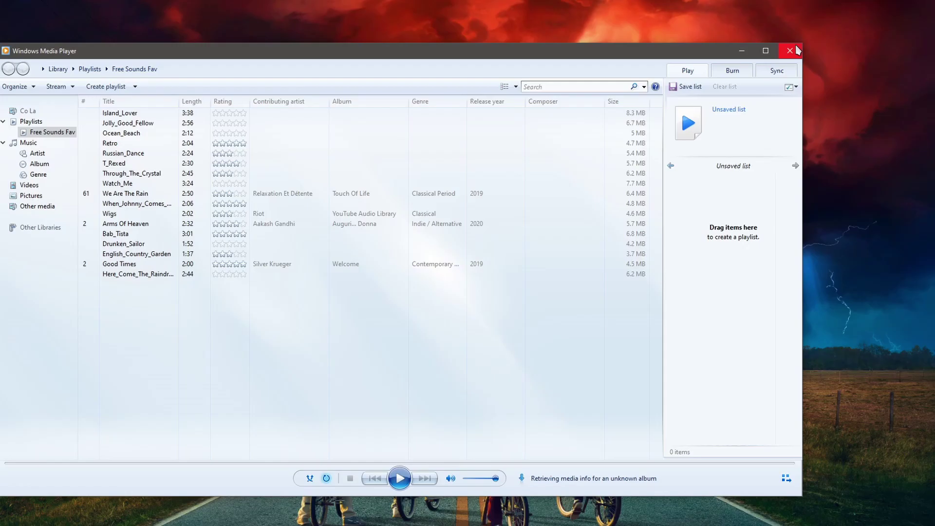
# - Close Windows Media Player from its title bar
pyautogui.click(795, 51)
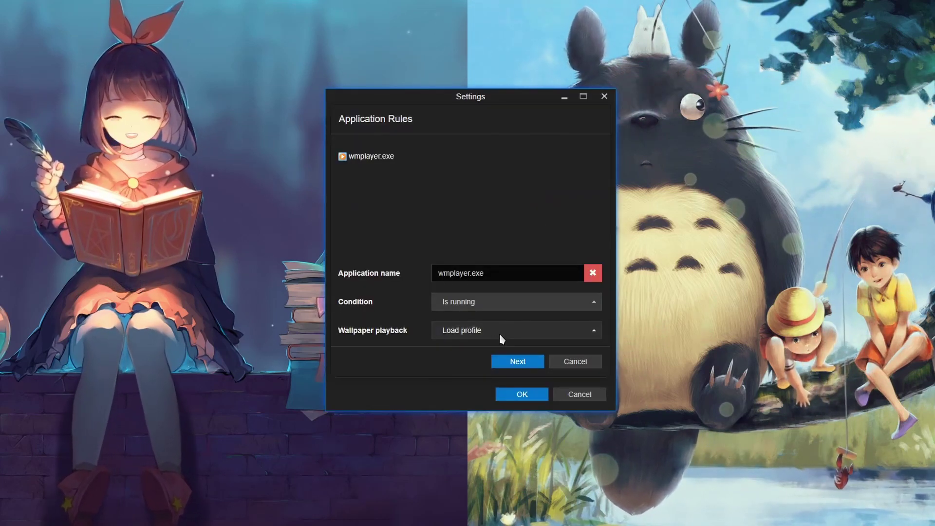
# - Finish the wmplayer.exe Load profile rule to return to the rules list
pyautogui.click(520, 361)
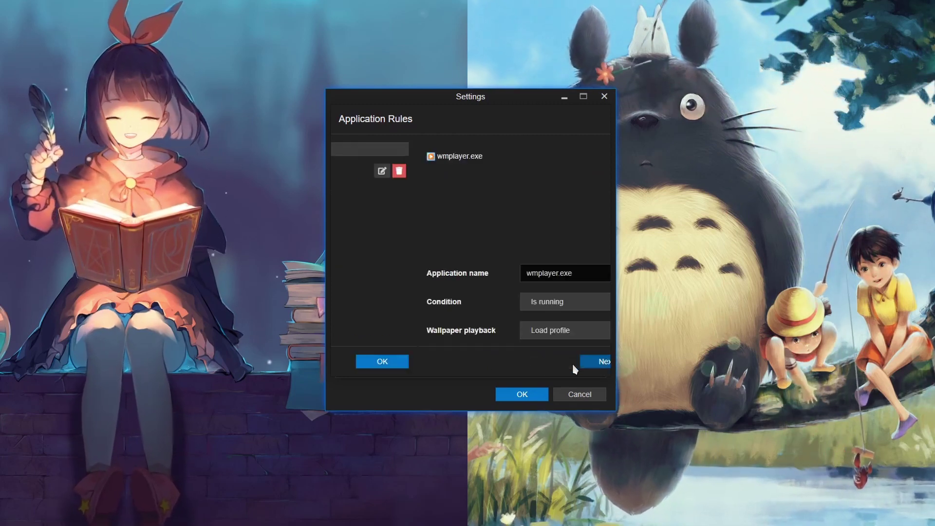